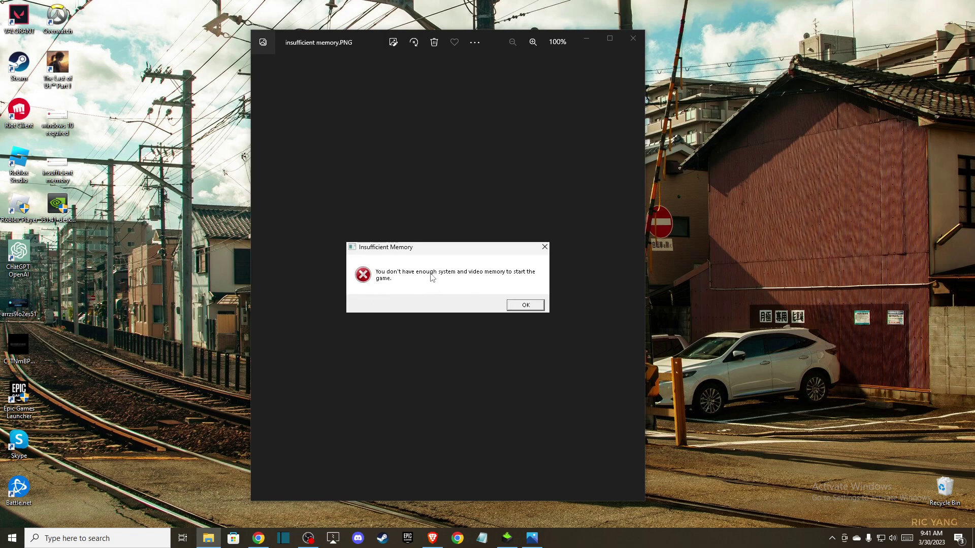
Zoom into the insufficient memory.PNG error screenshot, then close Windows Photos.
scroll(427, 280, up, 3)
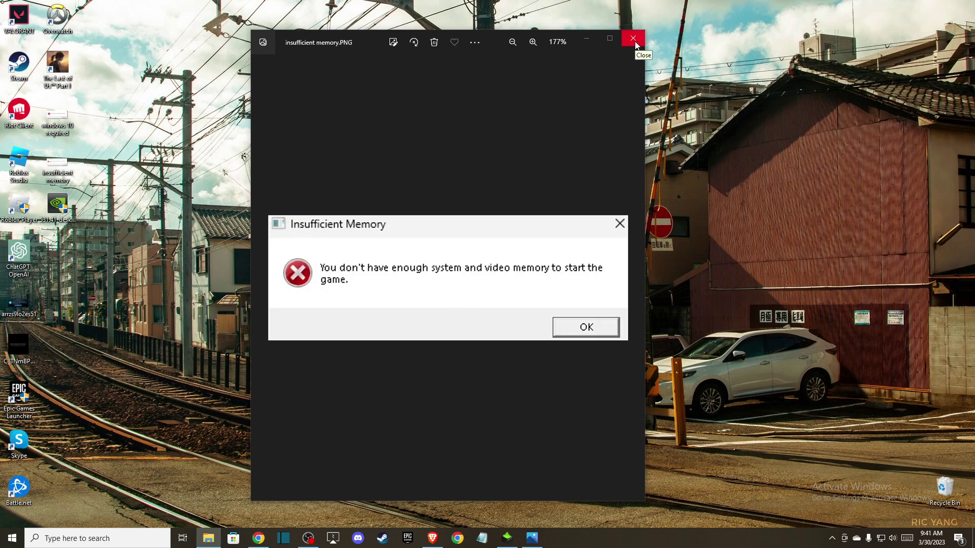
click(635, 43)
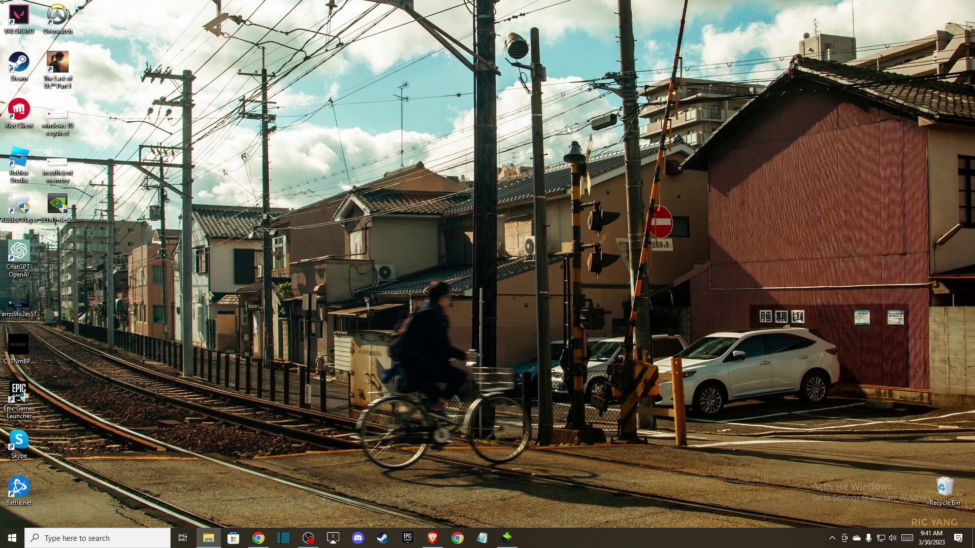
click(433, 538)
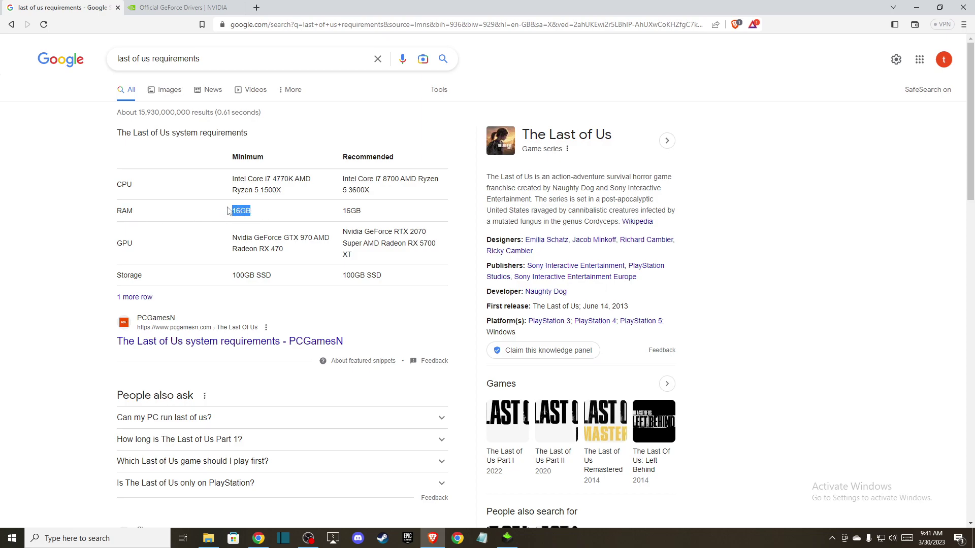
click(920, 5)
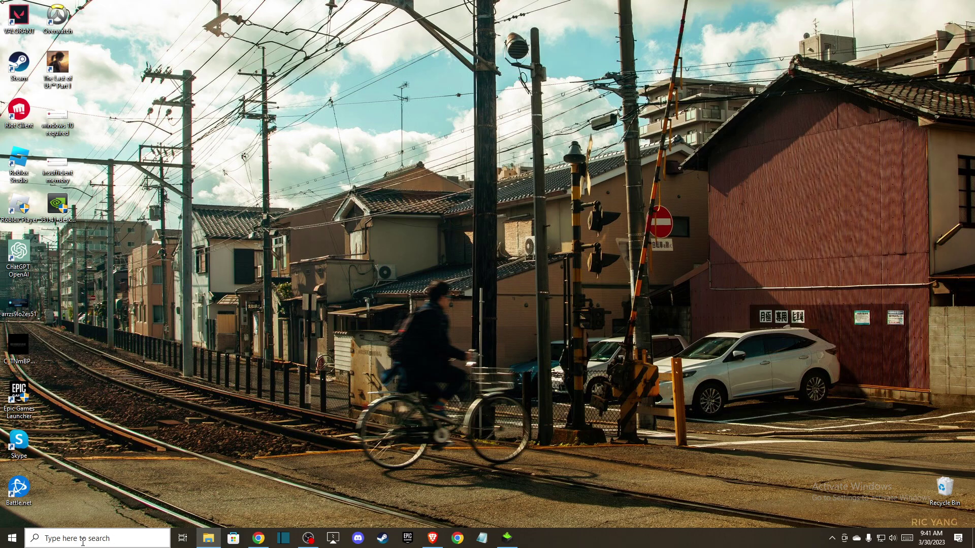
Open Settings > System > About to show the PC's 16.0 GB installed RAM.
click(13, 538)
text(settin)
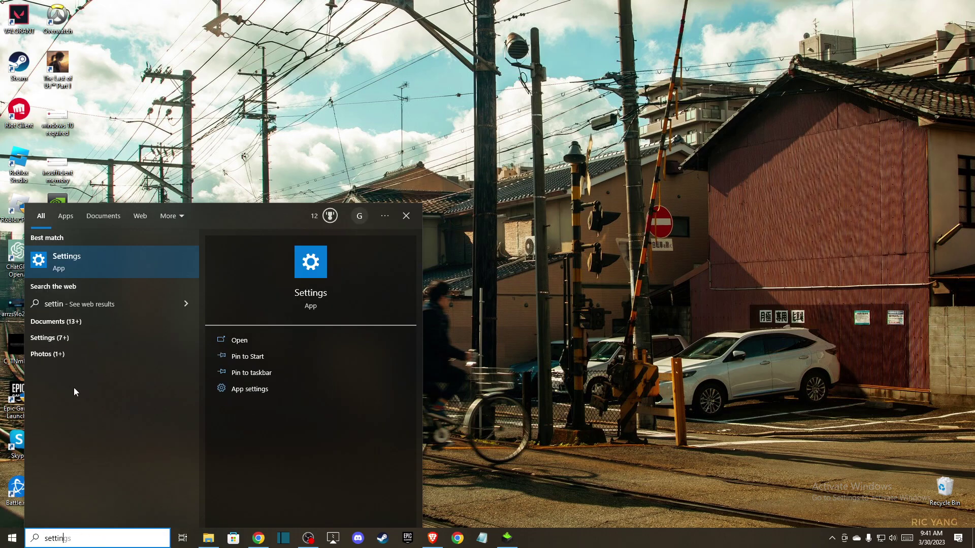
key(Return)
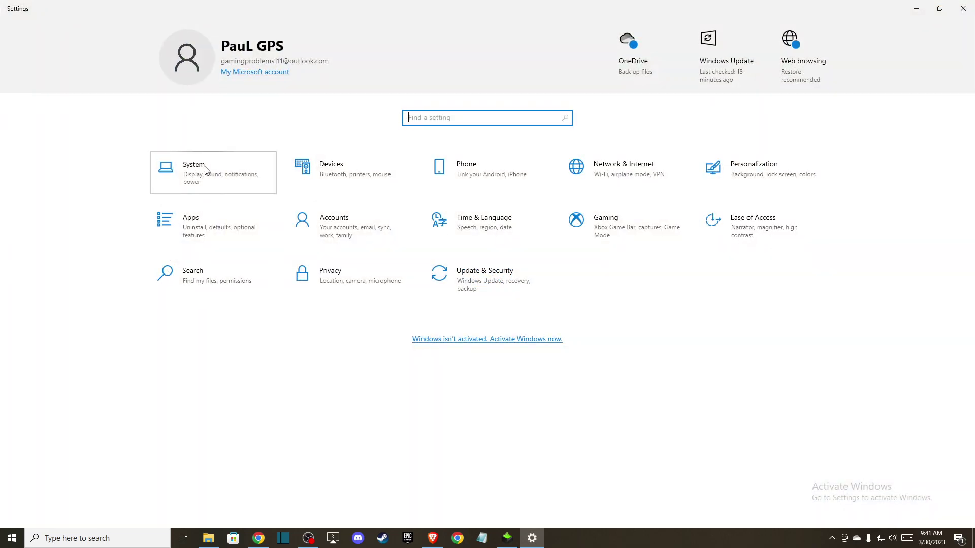
click(196, 172)
scroll(143, 331, down, 4)
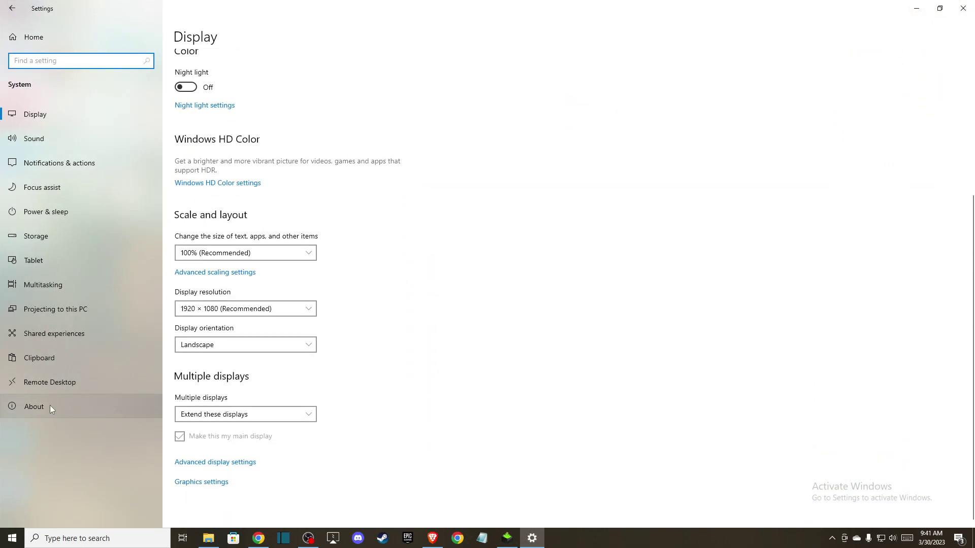
click(41, 407)
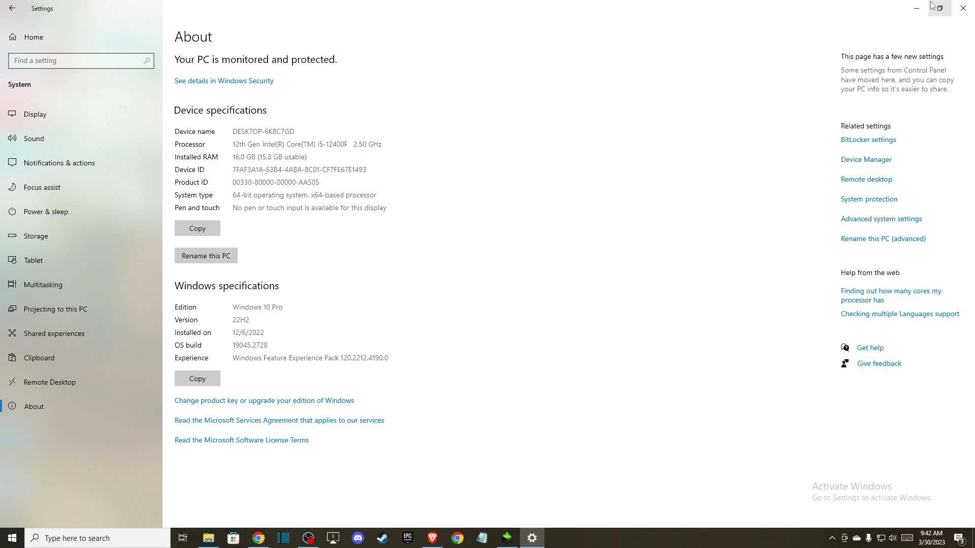
Close the Windows Settings window.
click(962, 8)
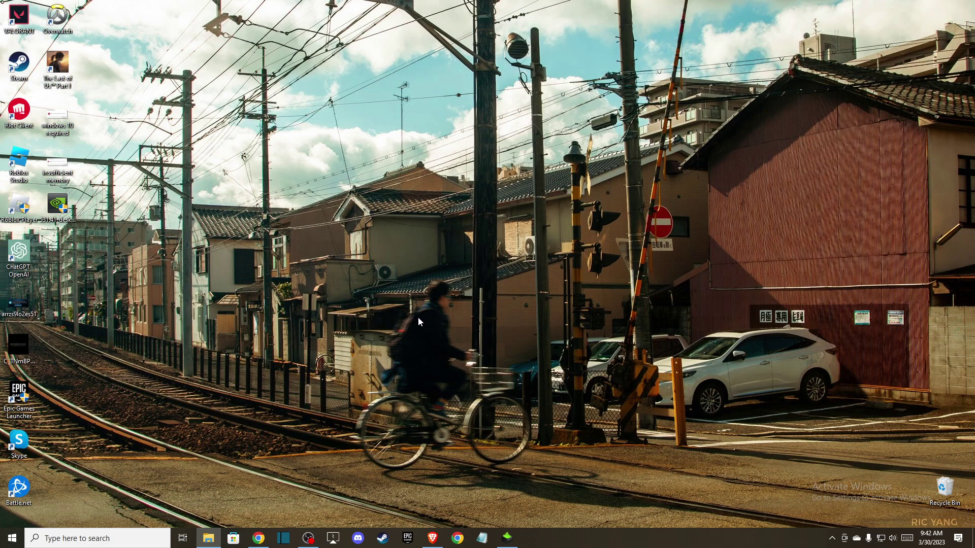
In the NVIDIA drivers tab, run Manual Driver Search for the RTX 3070 Ti on Windows 10 64-bit.
click(428, 539)
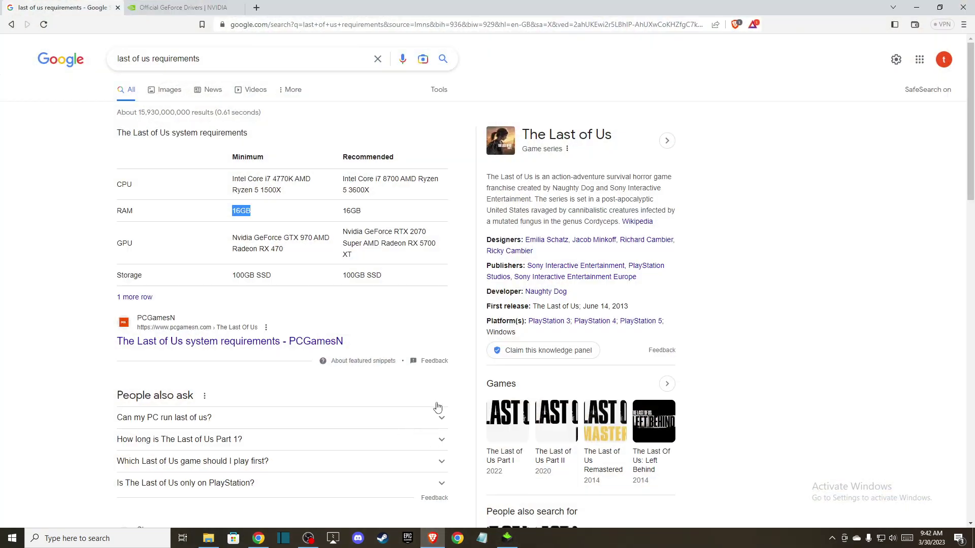
click(186, 7)
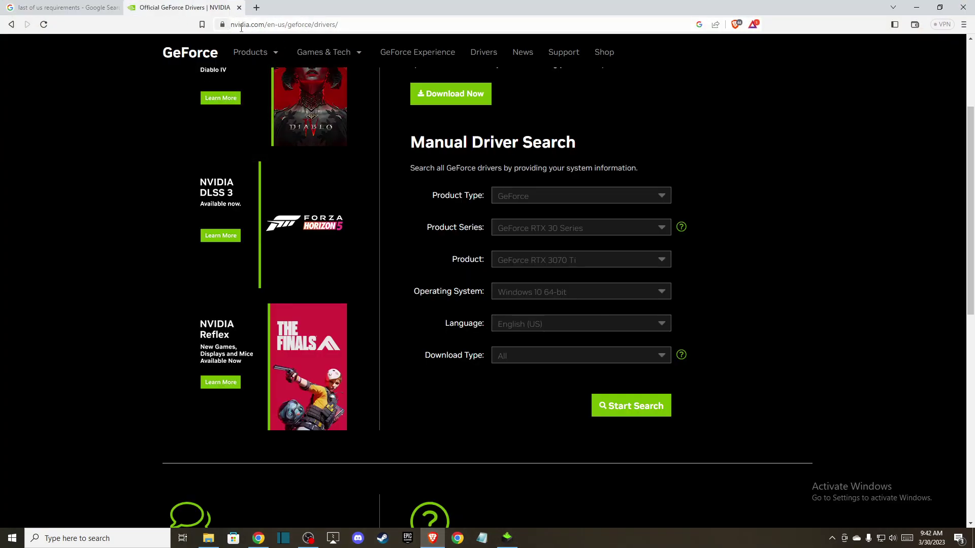
scroll(528, 209, up, 3)
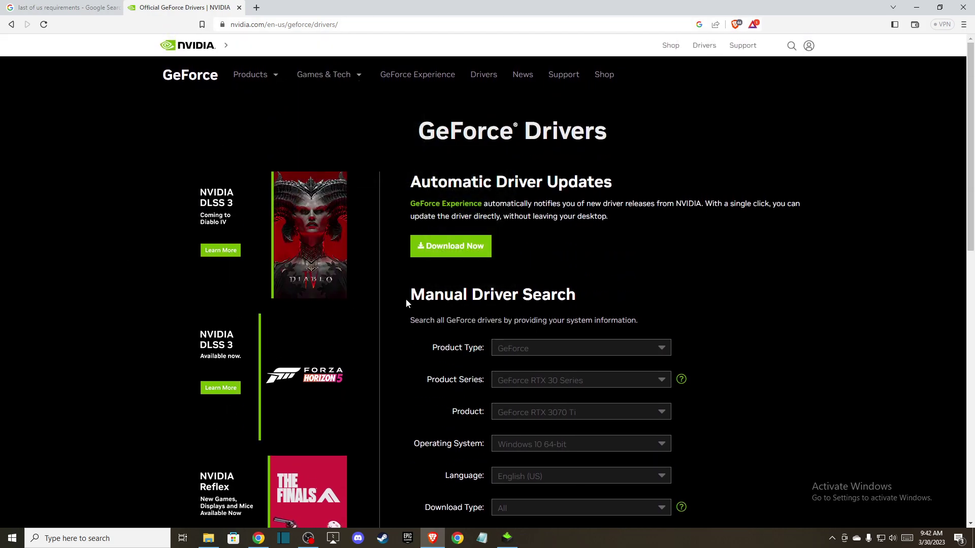
scroll(534, 318, down, 1)
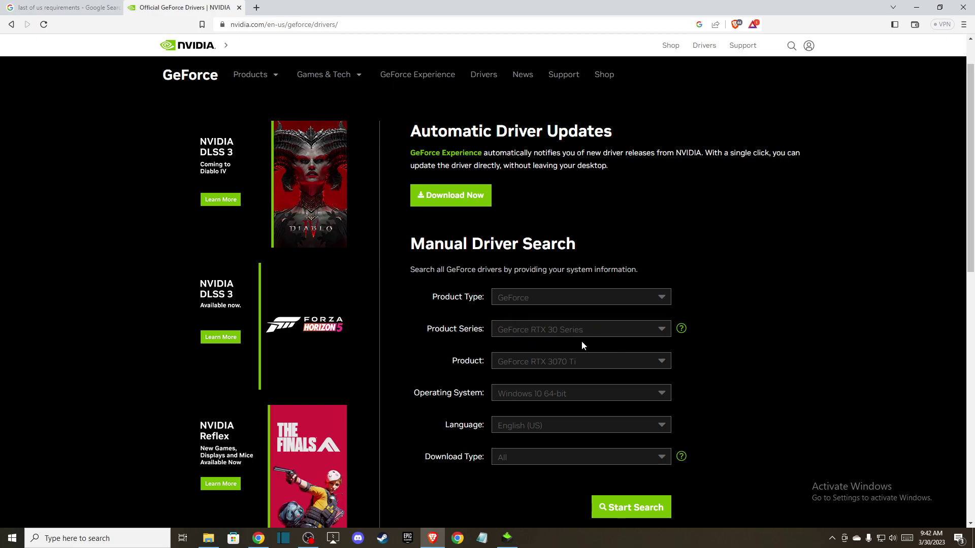
scroll(508, 345, down, 1)
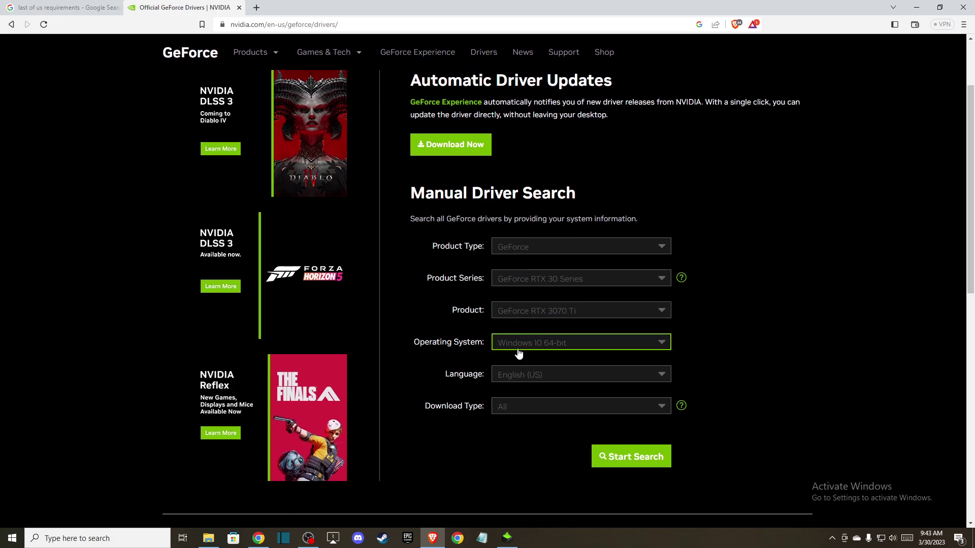
scroll(490, 348, down, 1)
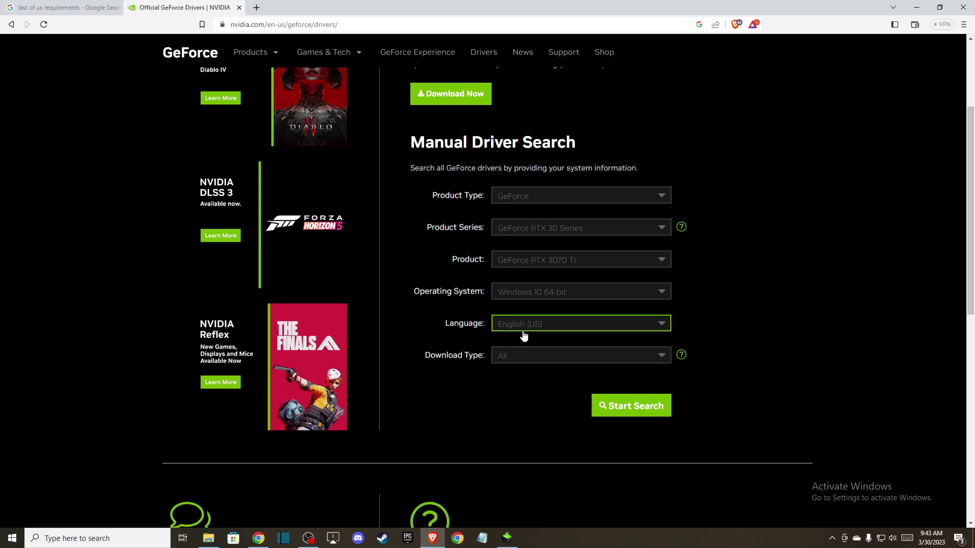
scroll(499, 389, down, 1)
click(630, 355)
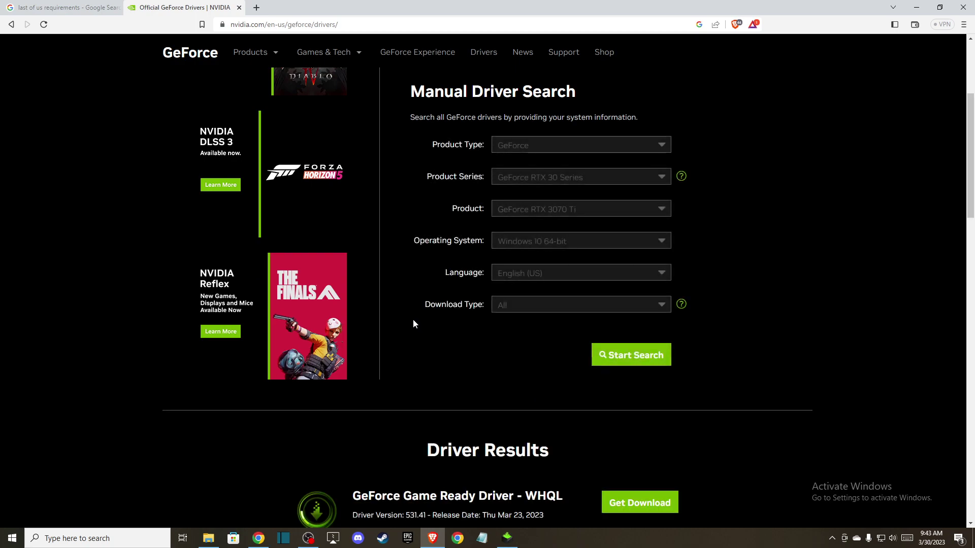
Highlight the Driver Results heading and the Game Ready Driver 531.41 title.
scroll(413, 321, down, 3)
scroll(413, 324, down, 1)
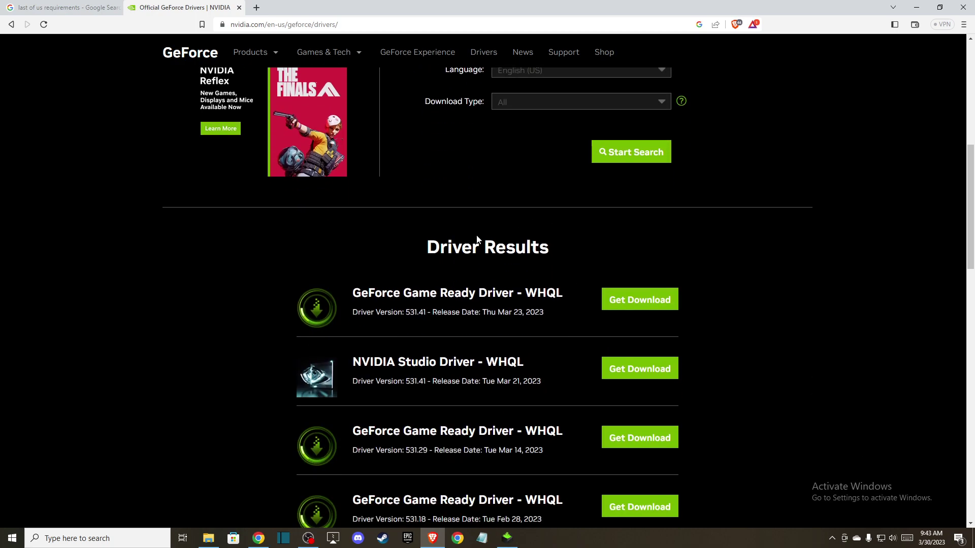
drag(410, 254, 559, 256)
scroll(513, 241, down, 2)
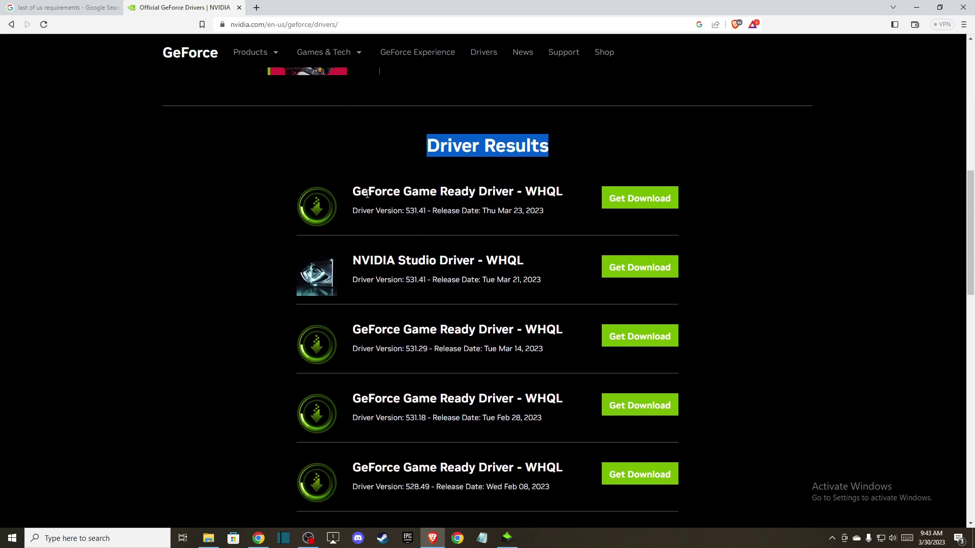
drag(354, 191, 528, 192)
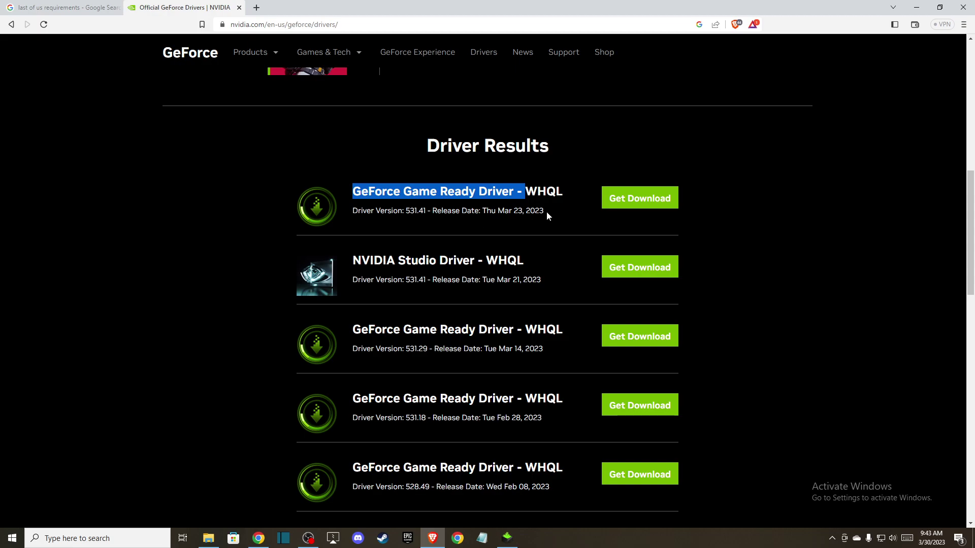
Open the driver 531.41 download page and advance the NVIDIA installer to its Custom options.
click(624, 203)
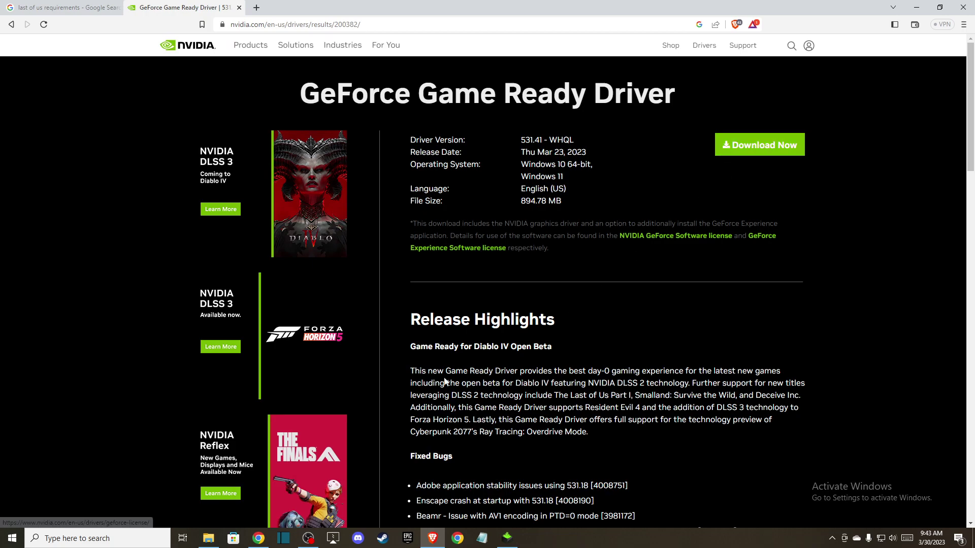
click(508, 541)
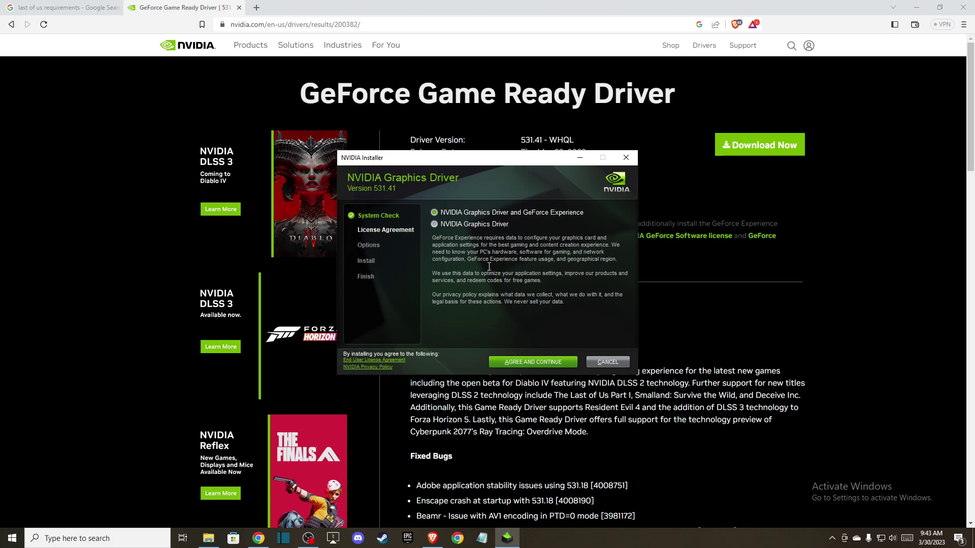
click(516, 364)
click(434, 271)
click(537, 361)
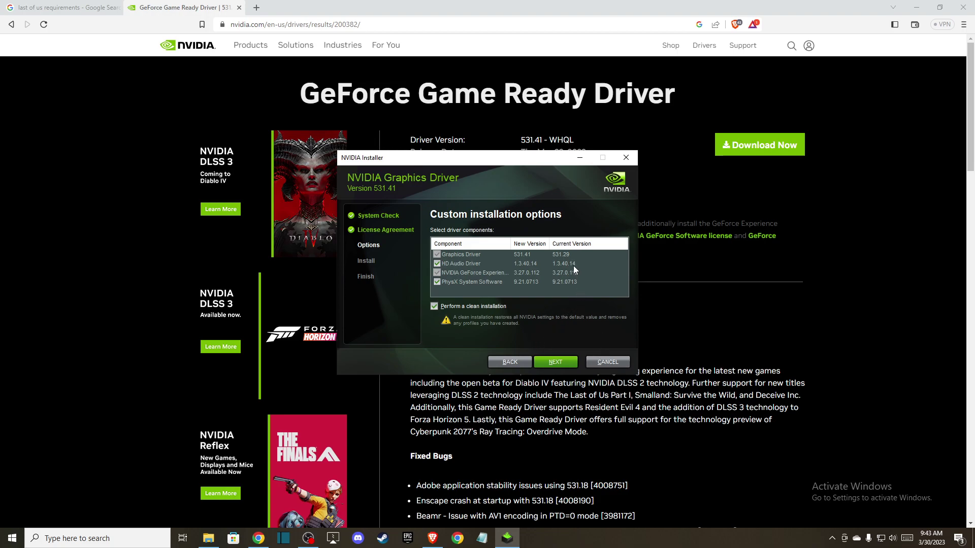
click(627, 158)
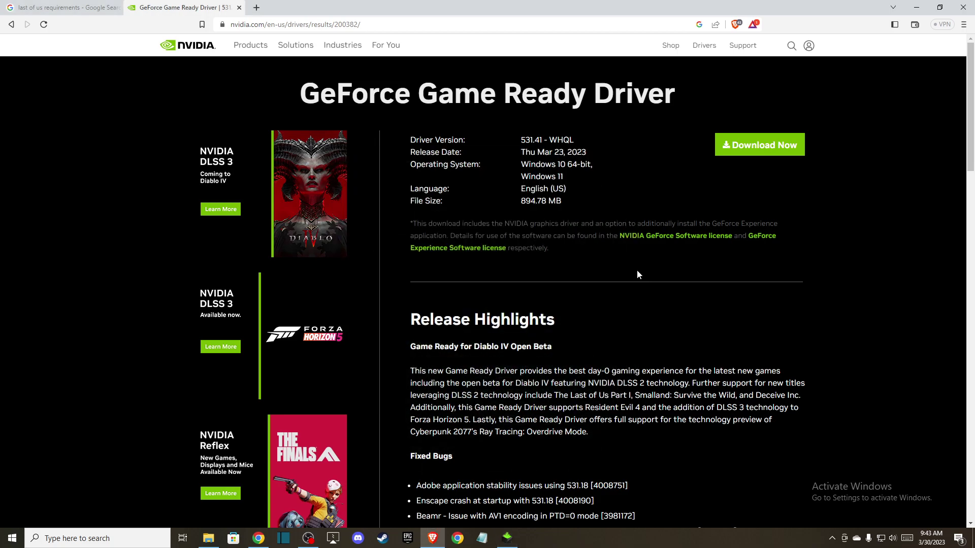
scroll(606, 288, down, 2)
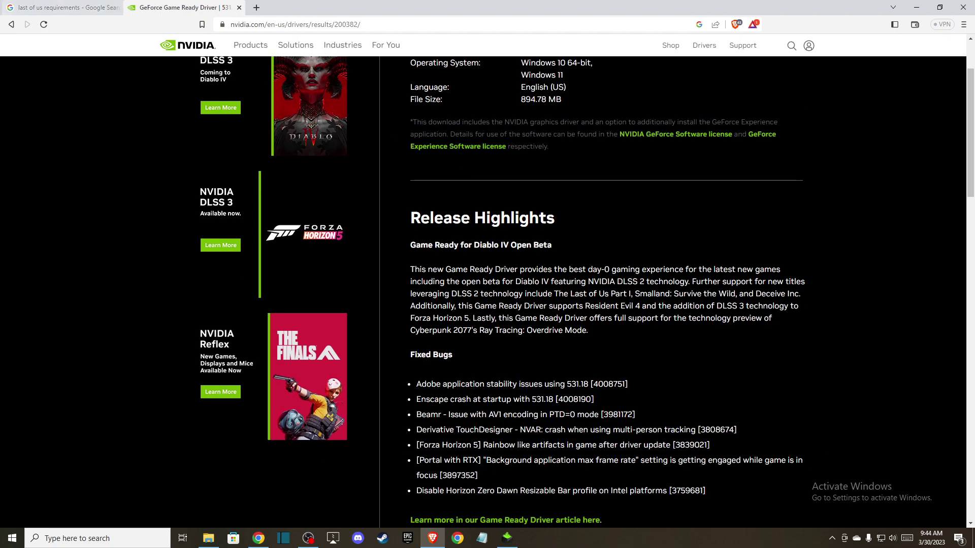
click(10, 24)
scroll(508, 227, down, 2)
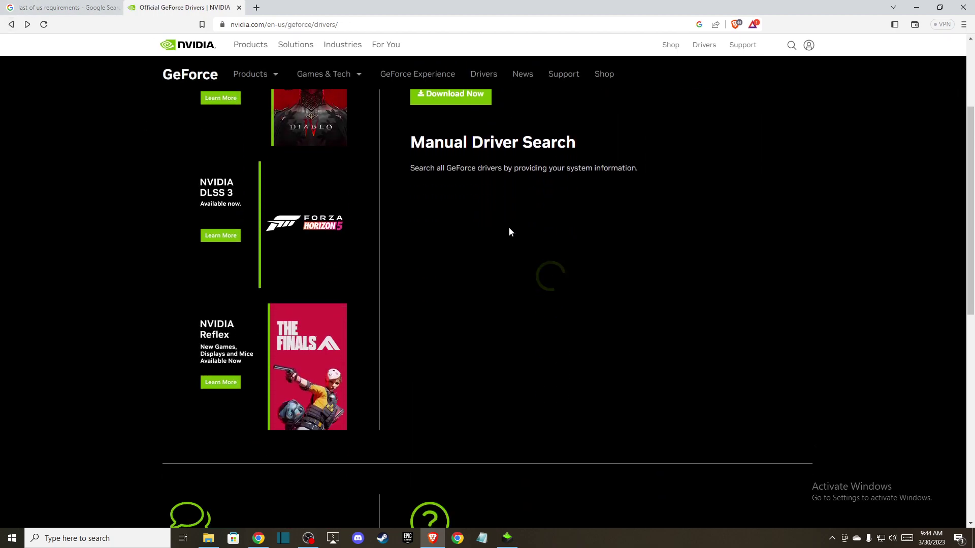
scroll(514, 218, up, 2)
scroll(538, 231, down, 4)
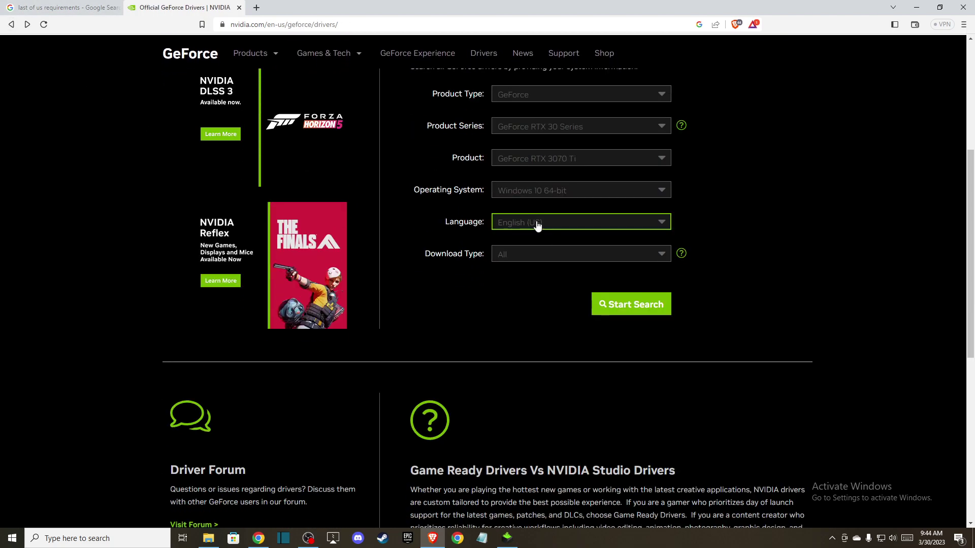
click(617, 308)
scroll(543, 151, up, 5)
right_click(542, 153)
click(123, 115)
scroll(620, 208, down, 3)
click(631, 405)
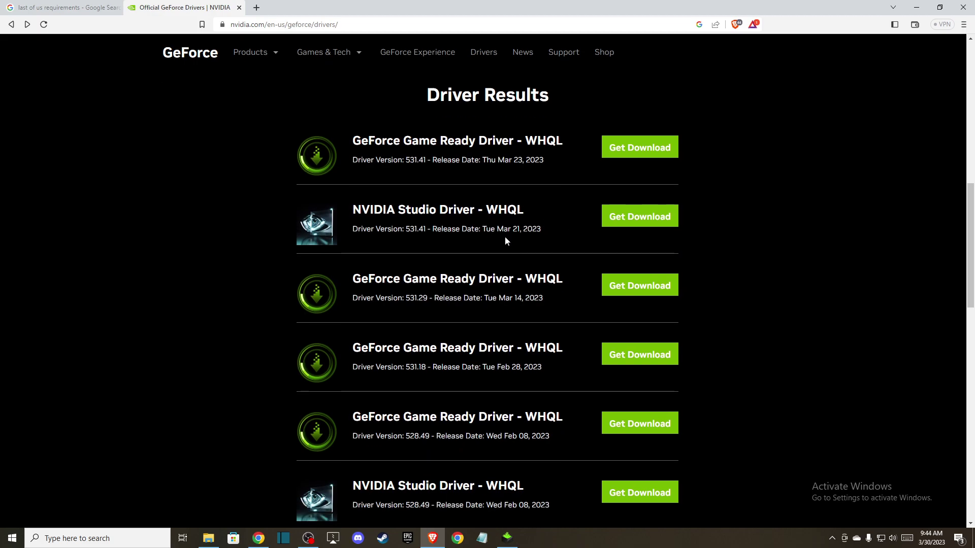
scroll(533, 249, down, 1)
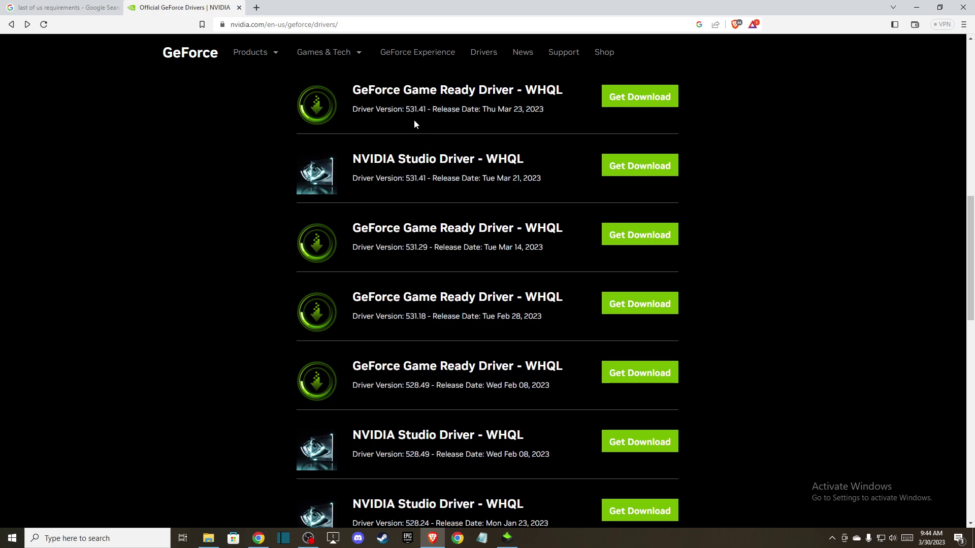
drag(419, 249, 424, 249)
drag(421, 317, 425, 317)
Redo the installer's Custom path with clean installation checked, then cancel and close it.
click(506, 538)
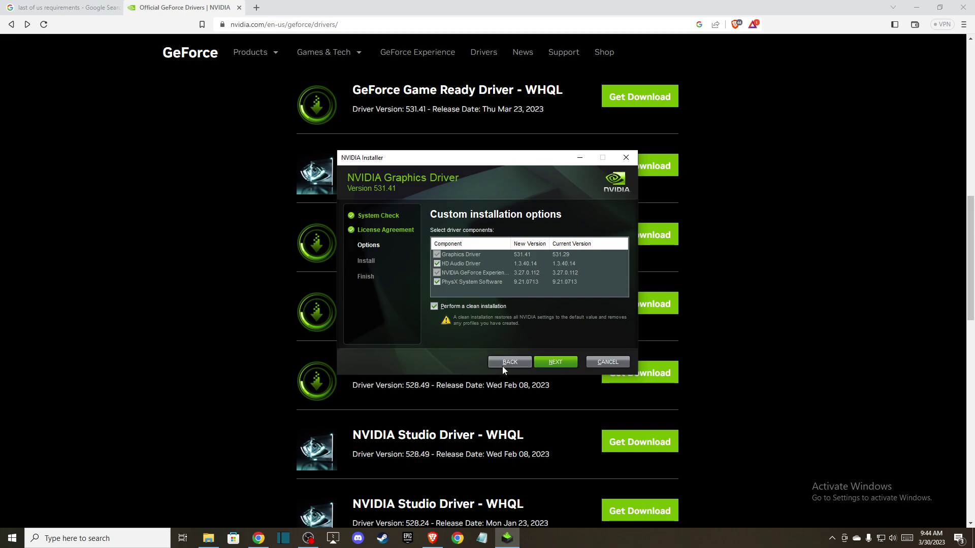
click(503, 363)
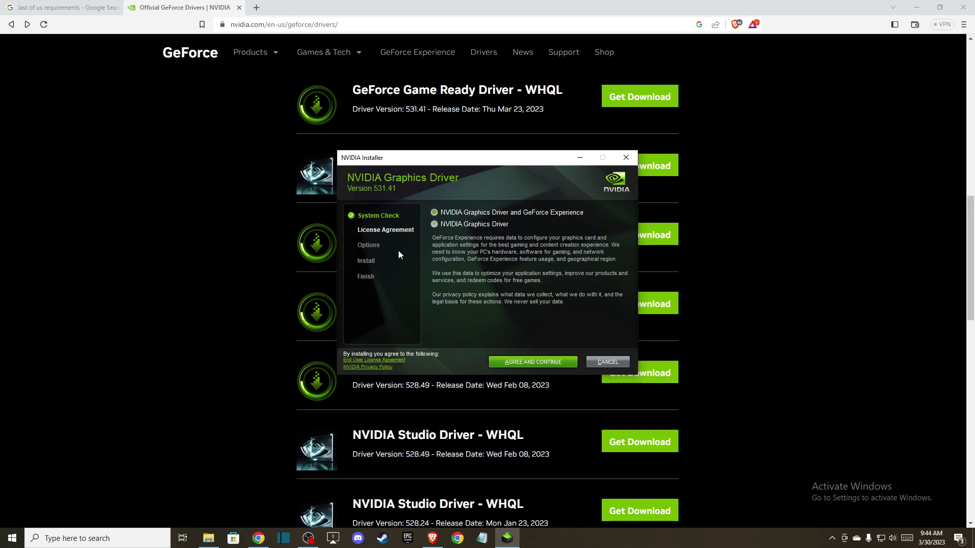
click(546, 362)
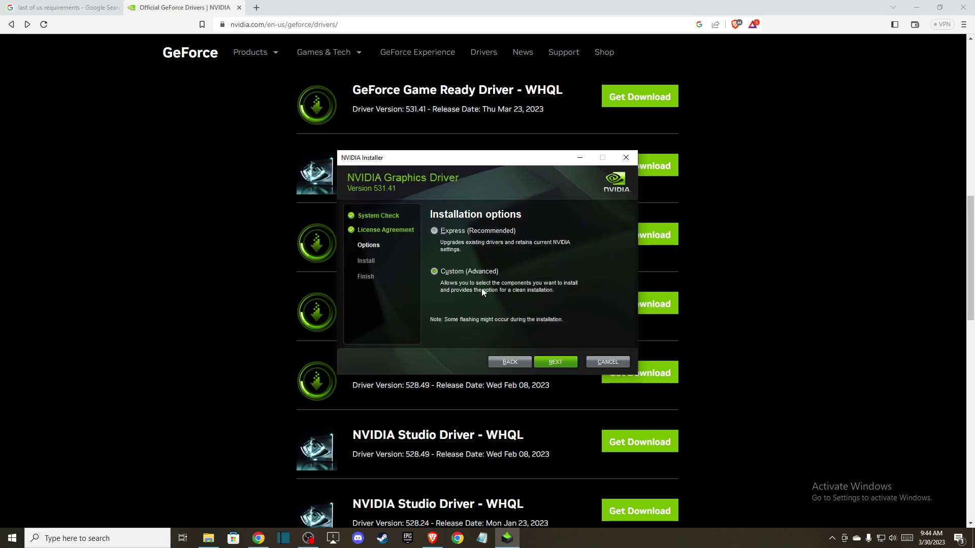
click(555, 362)
click(433, 306)
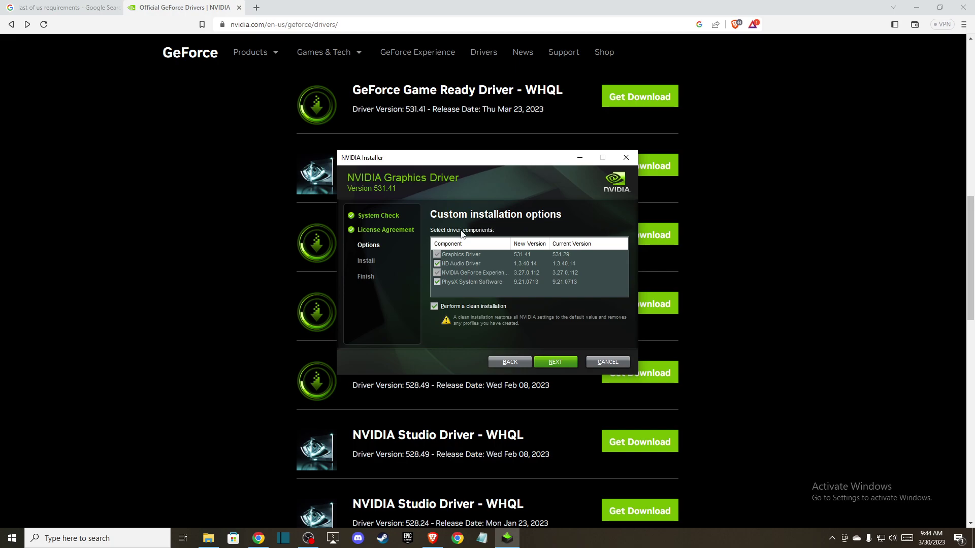
click(625, 158)
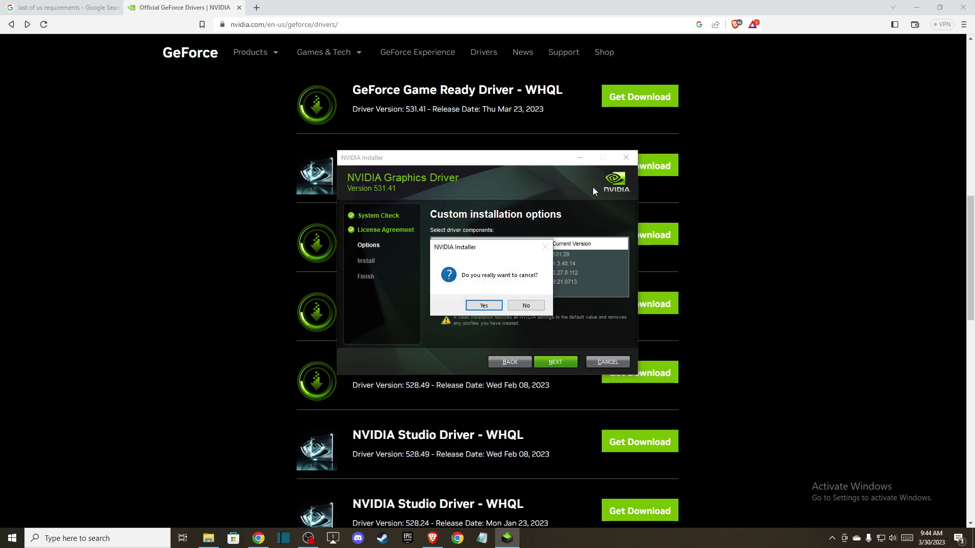
click(483, 304)
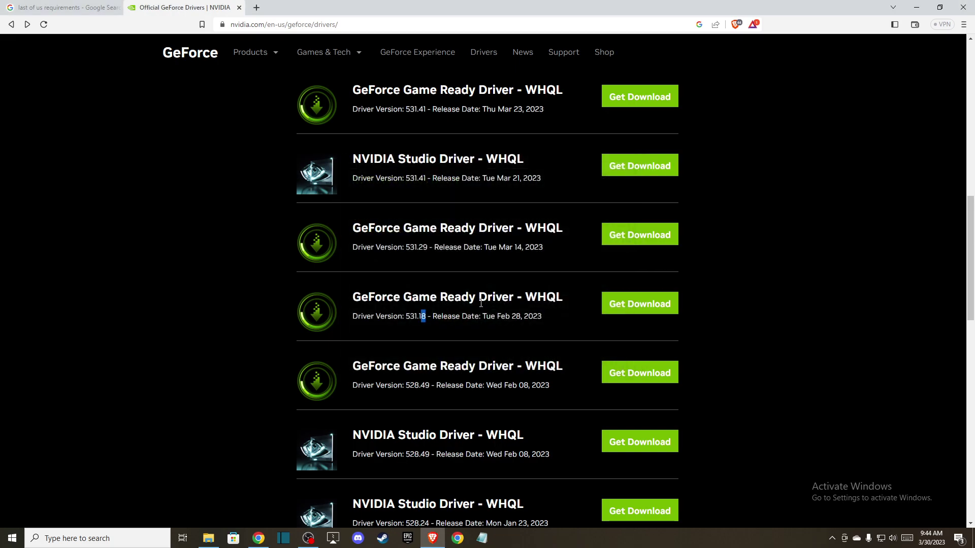
Minimize the browser and open System Properties via a 'view advanced system settings' search.
click(917, 8)
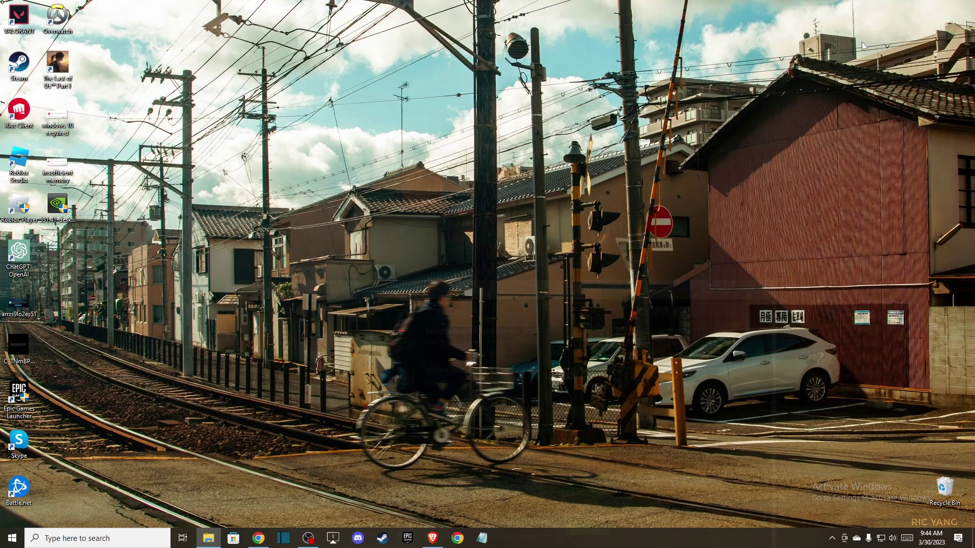
click(72, 540)
text(view)
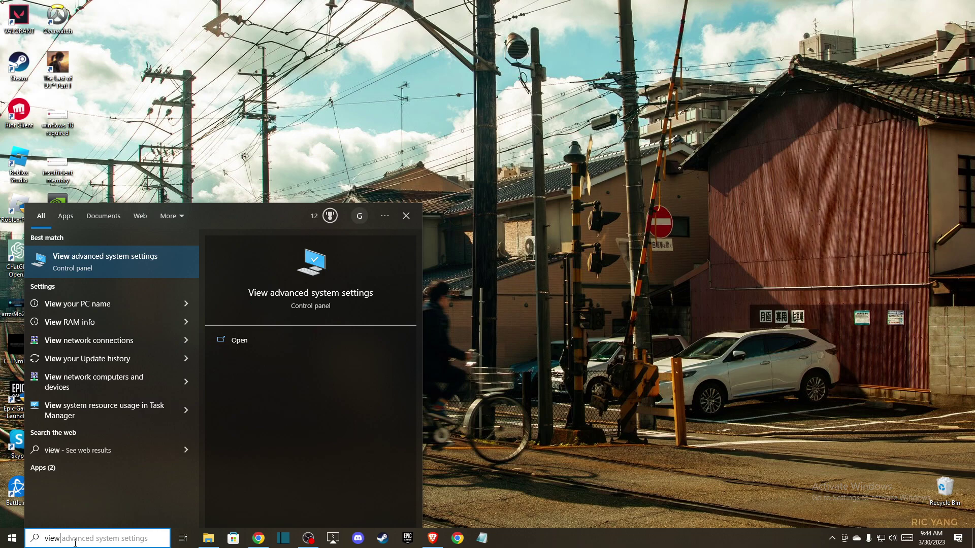
click(101, 262)
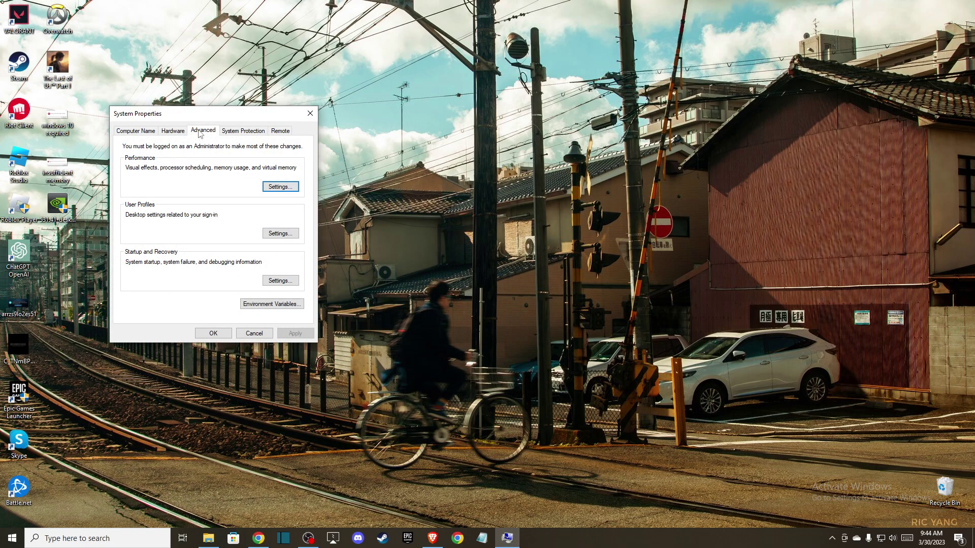
In Virtual Memory, turn off automatic paging file management and choose Custom size for C:.
click(272, 188)
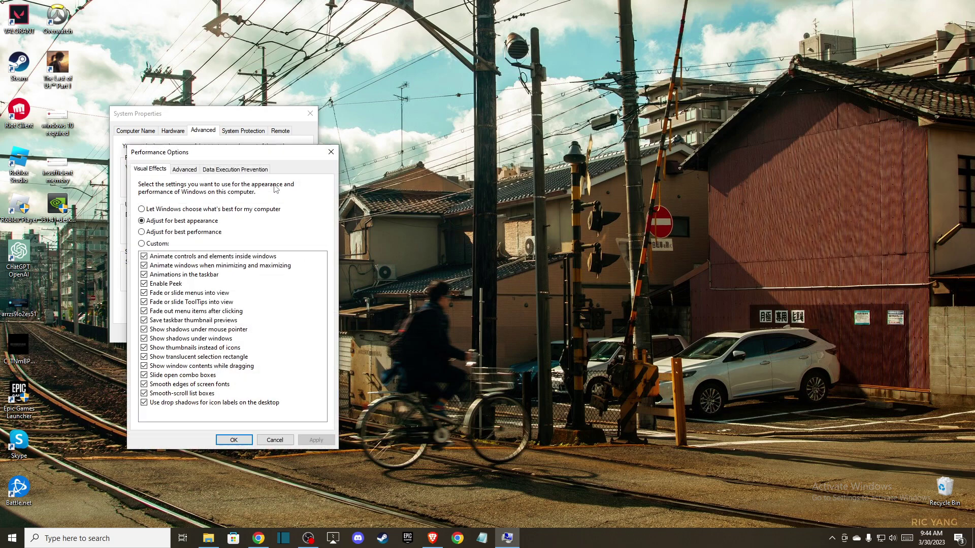
click(185, 171)
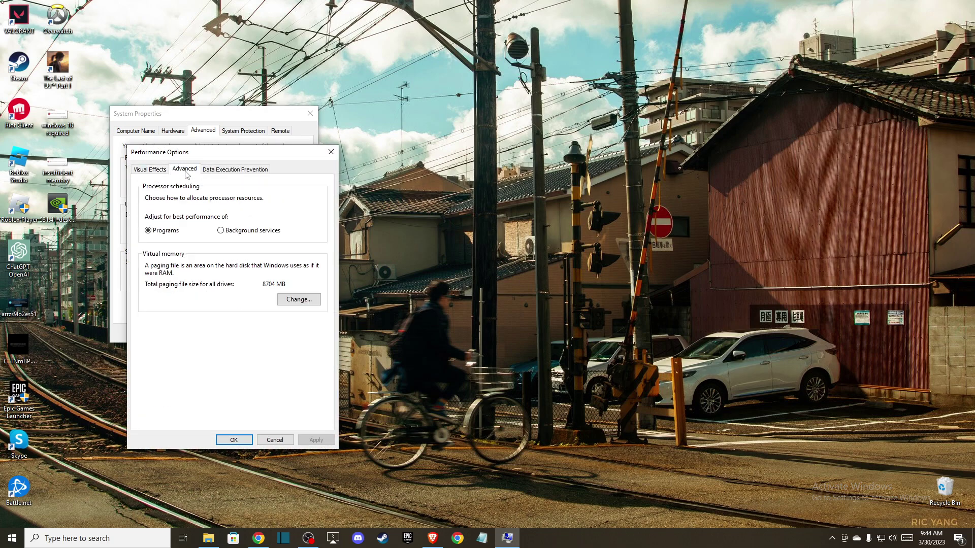
click(298, 300)
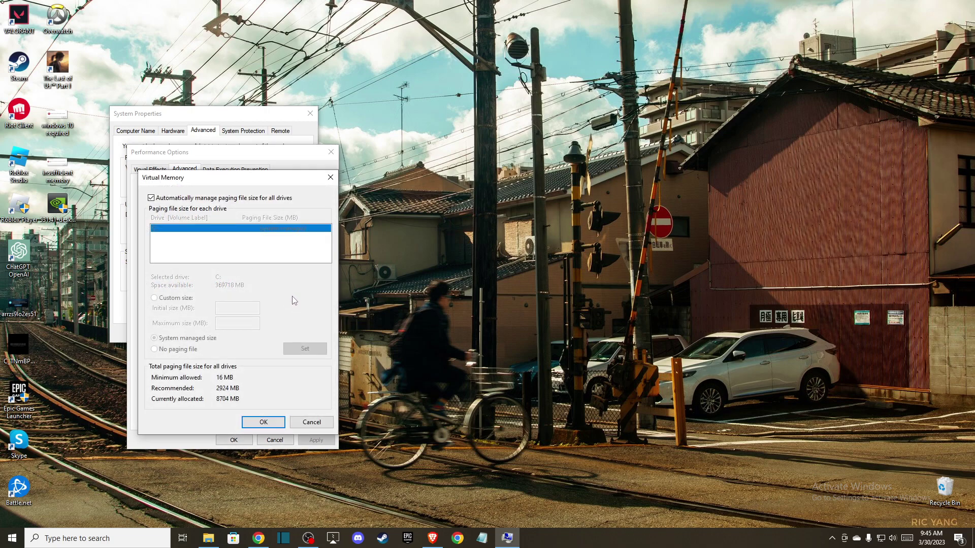
click(151, 198)
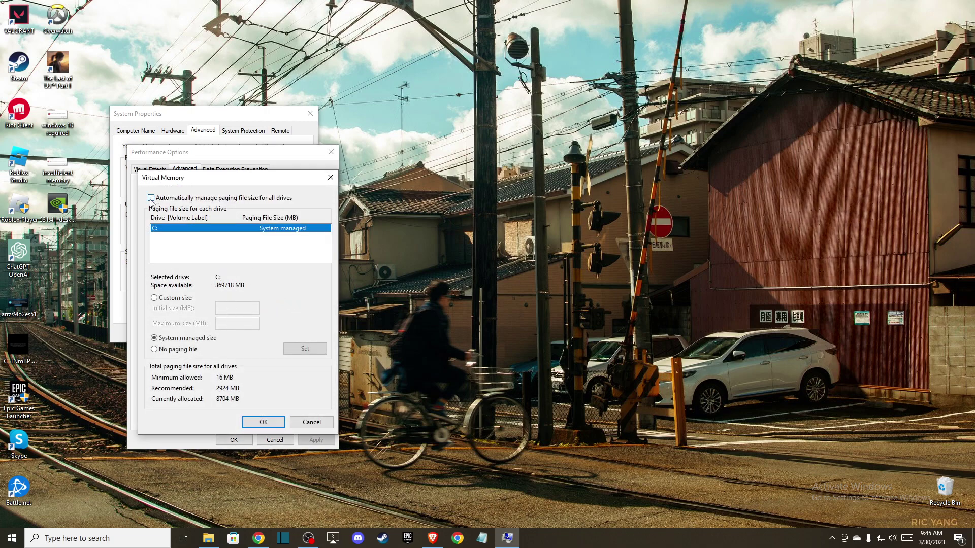
click(155, 298)
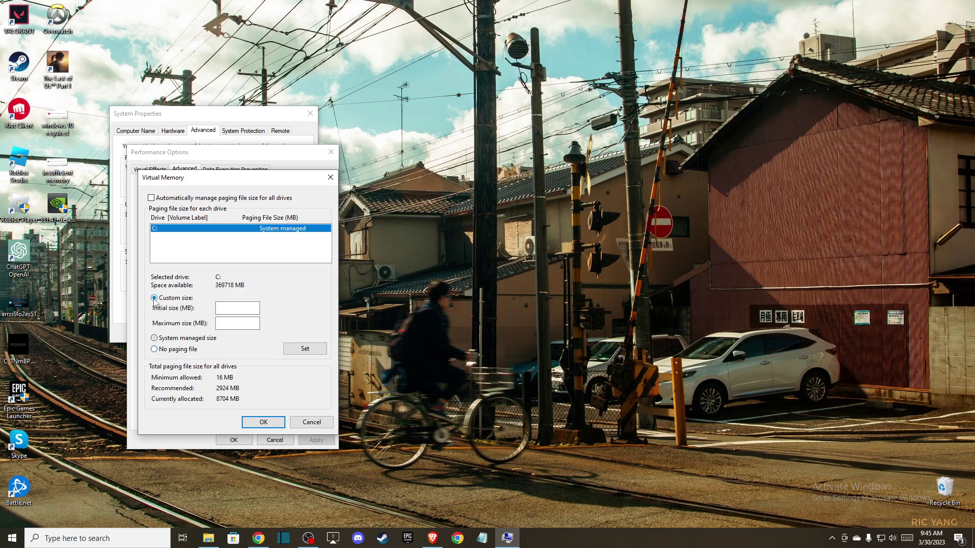
click(237, 307)
Launch Calculator and place it beside the Virtual Memory dialog.
click(76, 537)
text(calculator)
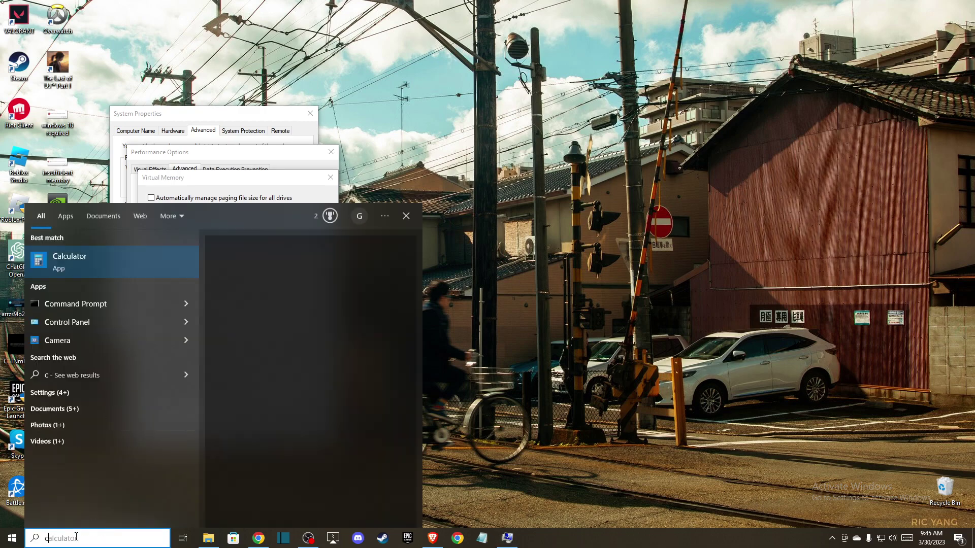
key(Return)
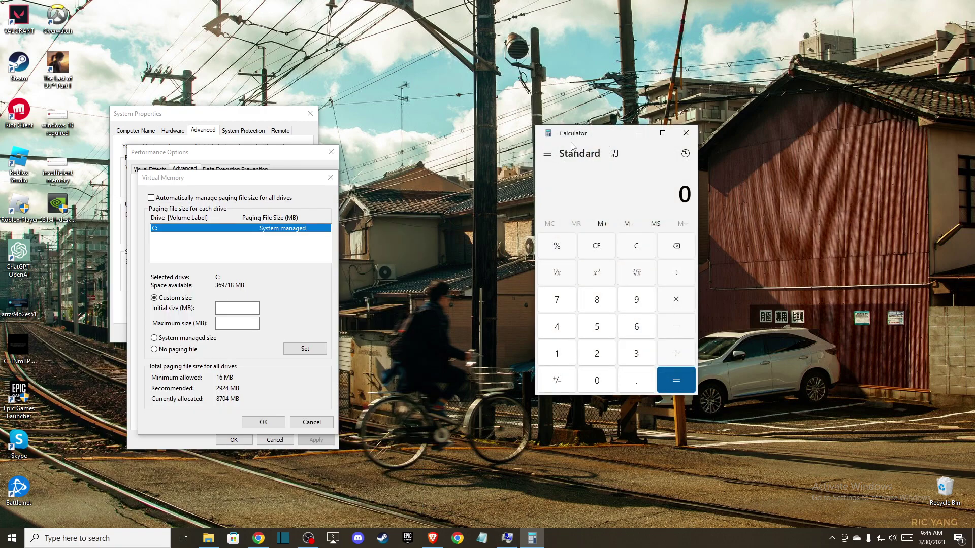
drag(579, 131, 540, 160)
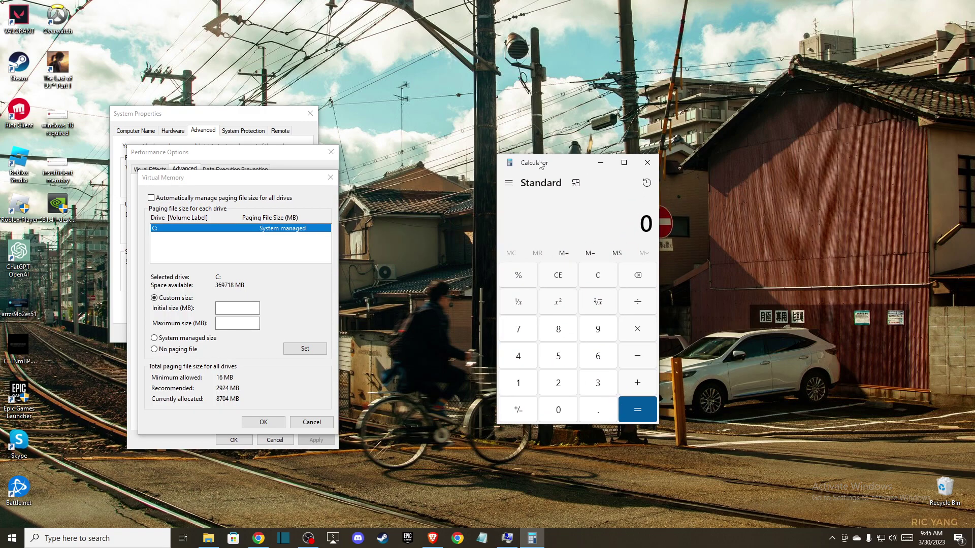
Compute 16 × 1024 = 16,384 in Calculator.
click(530, 384)
click(602, 280)
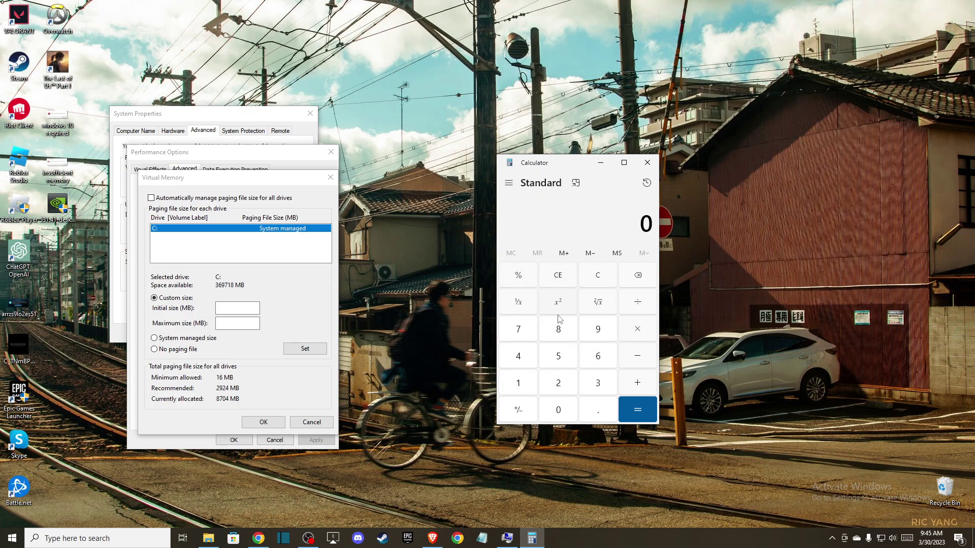
click(520, 385)
click(598, 361)
click(636, 336)
click(519, 389)
click(551, 411)
click(556, 390)
click(528, 362)
click(634, 409)
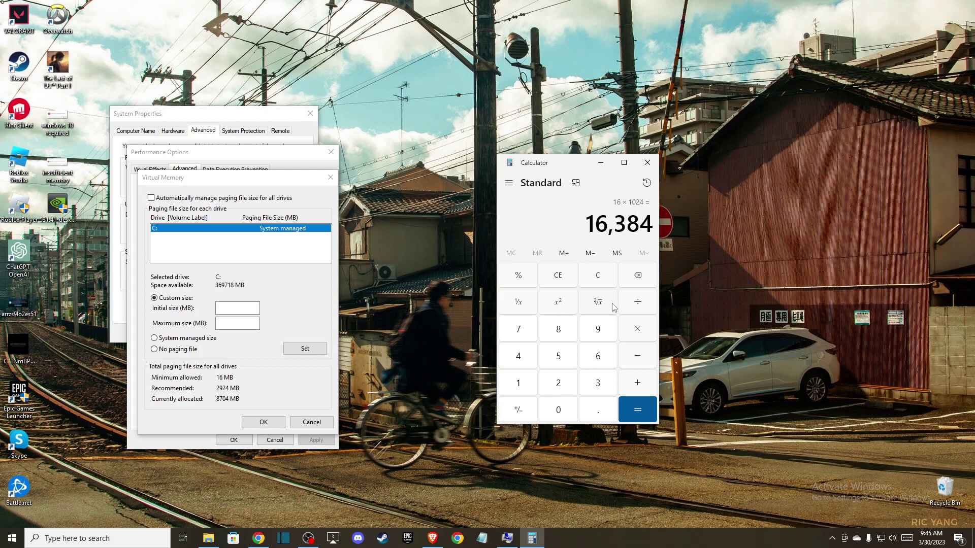
Multiply 16,384 by 1.5 to get 24,576 for the initial paging size.
click(638, 334)
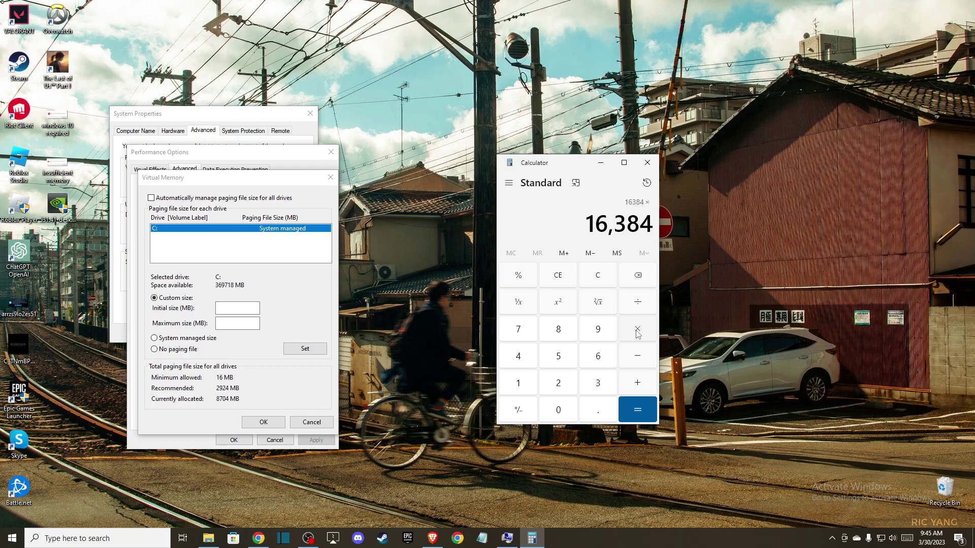
click(513, 388)
click(592, 411)
click(558, 356)
click(637, 410)
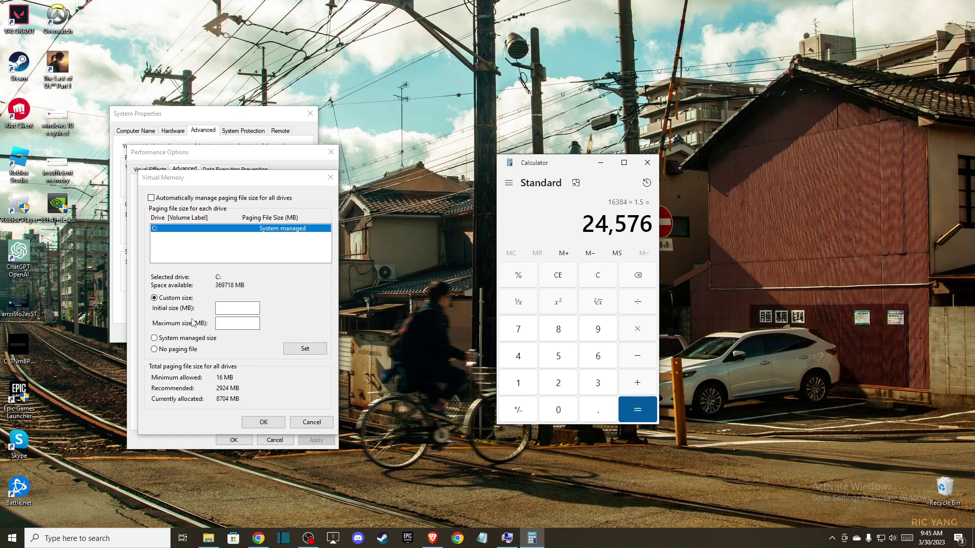
Enter 24576 MB as drive C:'s initial paging file size.
click(230, 308)
click(238, 309)
text(24576)
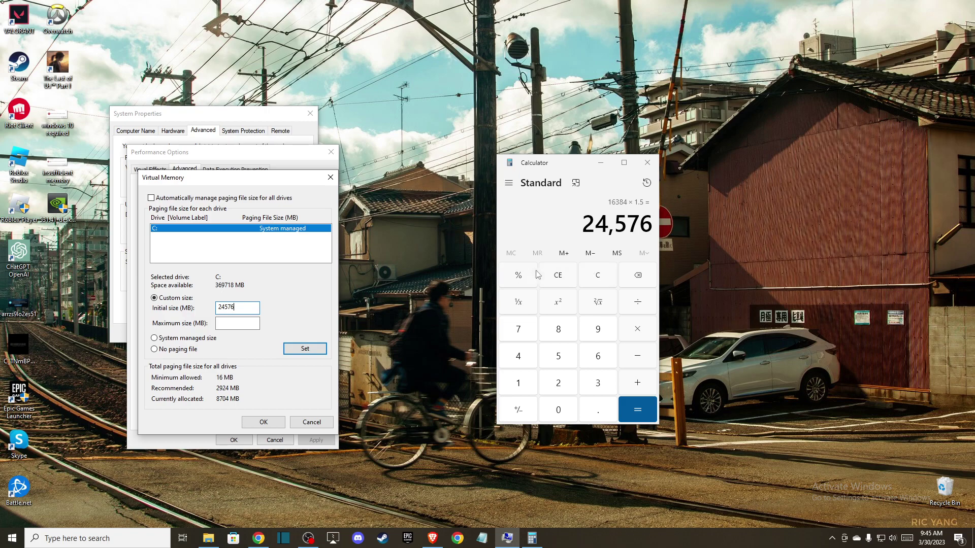
Compute 16 × 1024 × 3 = 49,152 in Calculator and enter it as the maximum size.
click(609, 282)
click(522, 384)
click(598, 355)
click(629, 338)
click(520, 386)
click(553, 408)
click(559, 386)
click(528, 367)
click(634, 407)
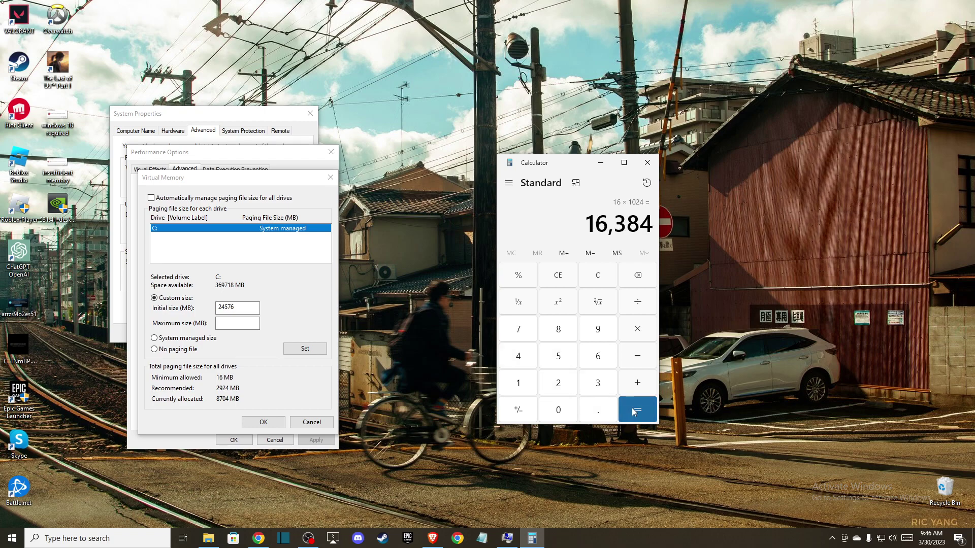
click(639, 330)
click(599, 386)
key(Return)
click(229, 323)
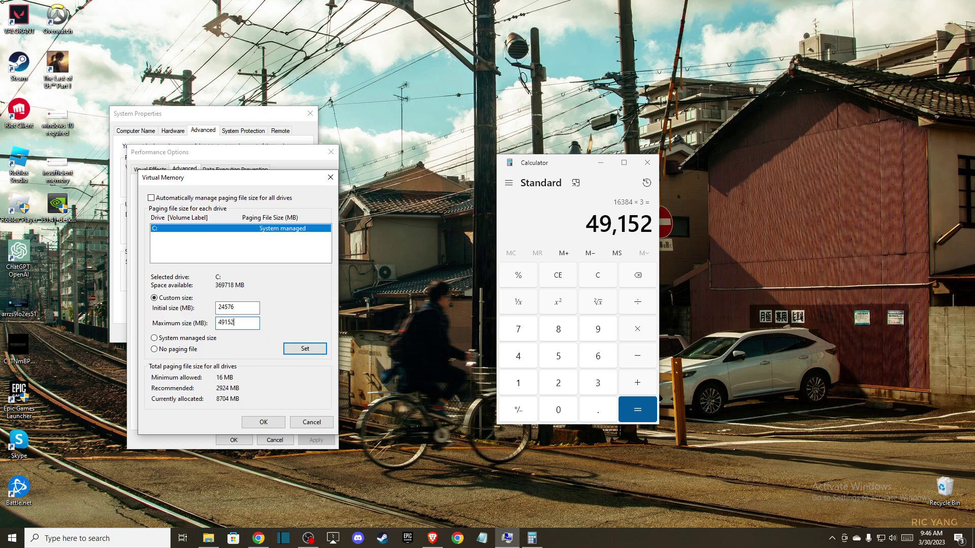
Save the 24576–49152 MB paging sizes, acknowledge the restart notice, and close all dialogs and Calculator.
click(264, 422)
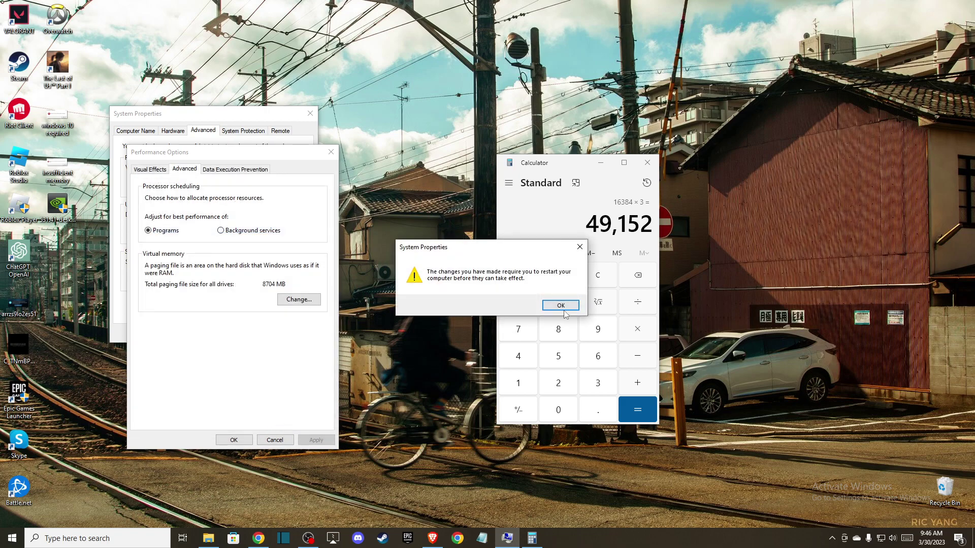
click(555, 306)
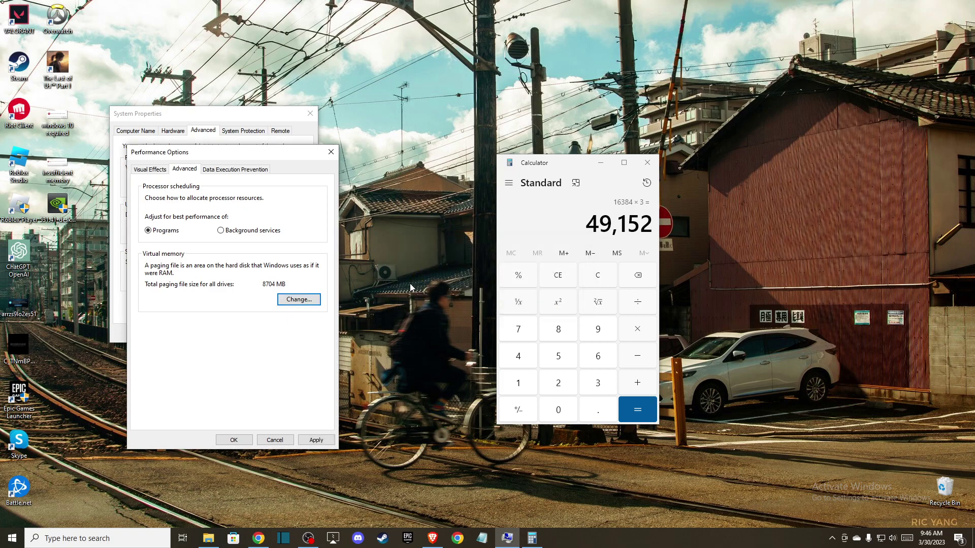
click(330, 152)
click(310, 113)
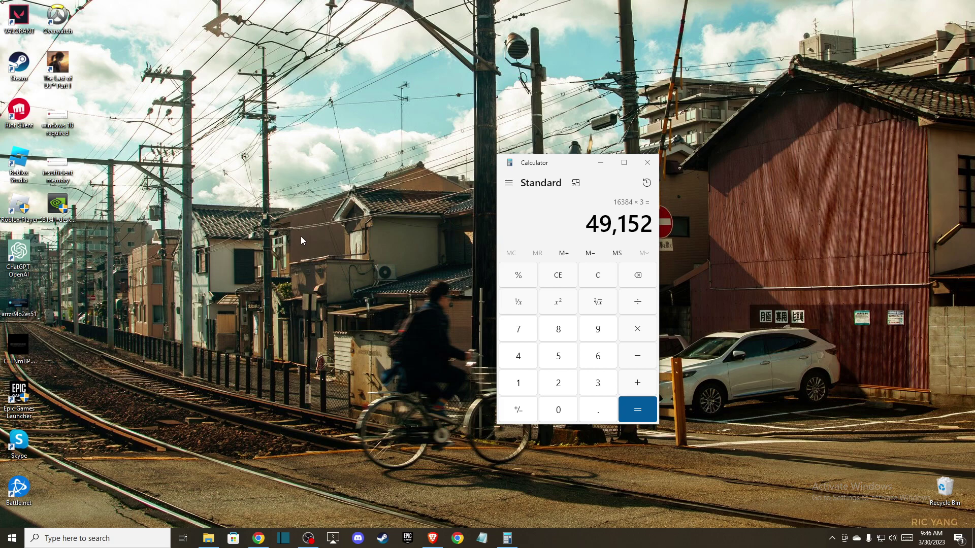
click(647, 163)
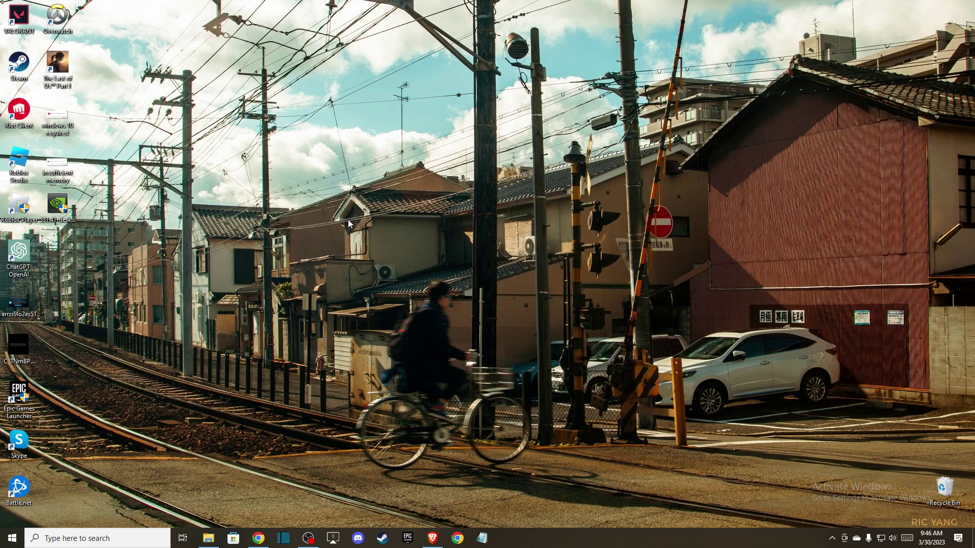